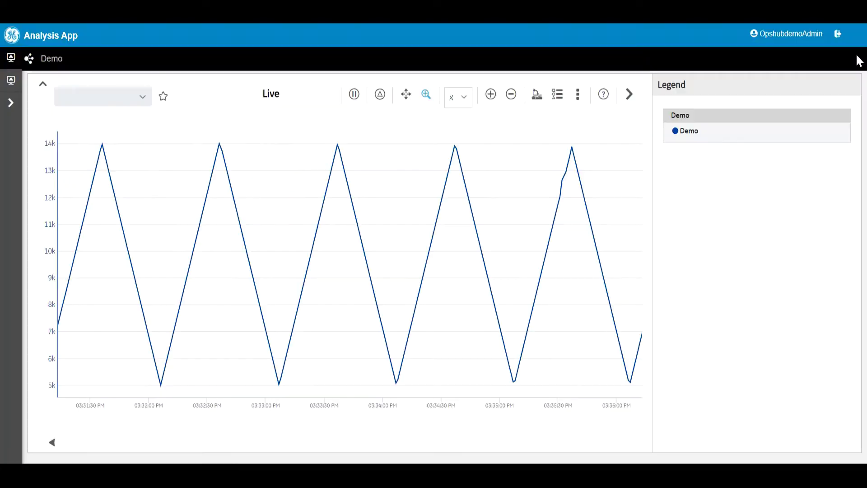
Step: Set the trend context to Demo > FinishedWaterPumpStation, plotting its seven pump-station tags
click(31, 60)
click(210, 111)
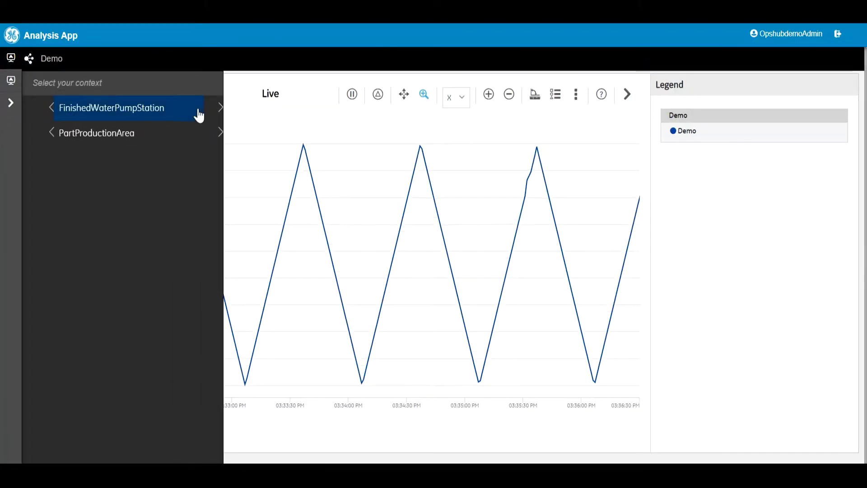
click(176, 113)
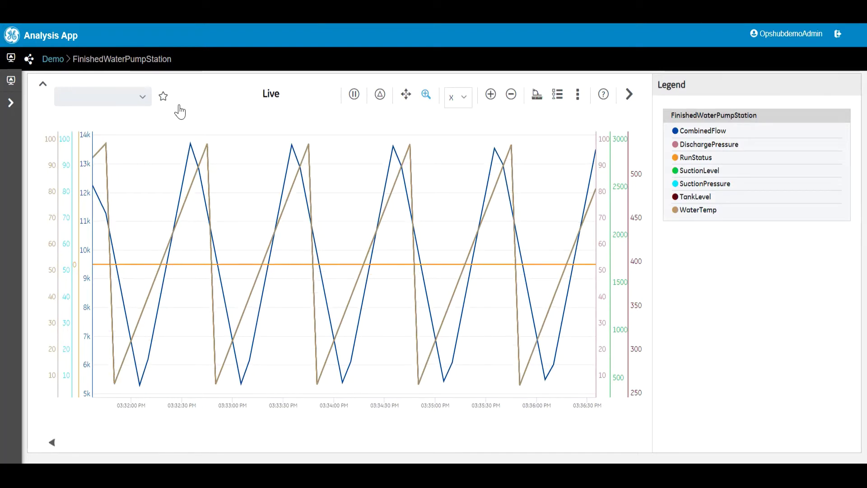
Step: Remove WaterTemp, SuctionPressure, TankLevel, DischargePressure, SuctionLevel and RunStatus, keeping only CombinedFlow
click(558, 96)
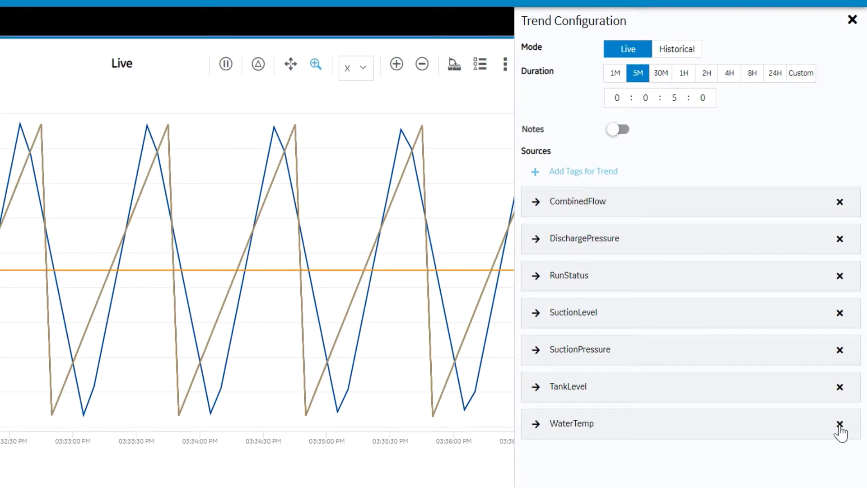
click(839, 423)
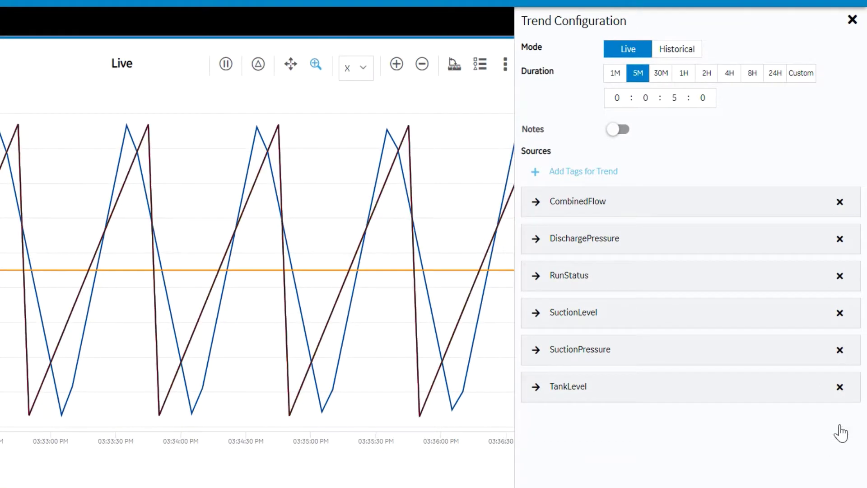
click(840, 351)
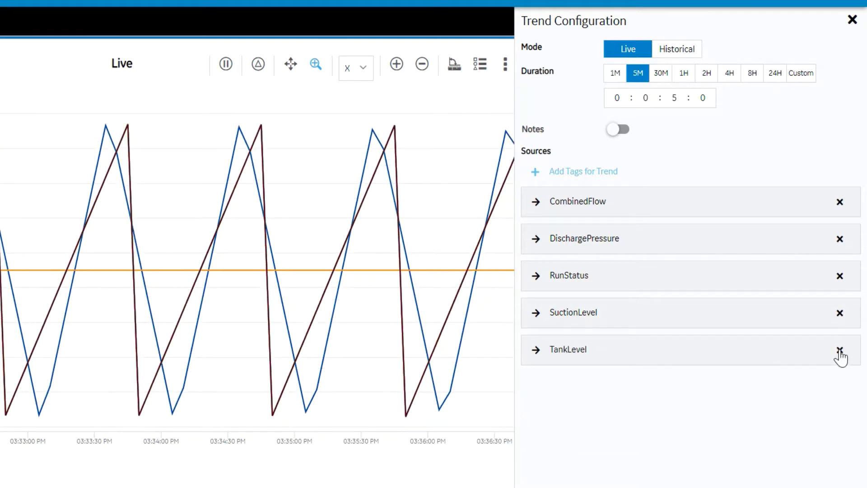
click(840, 351)
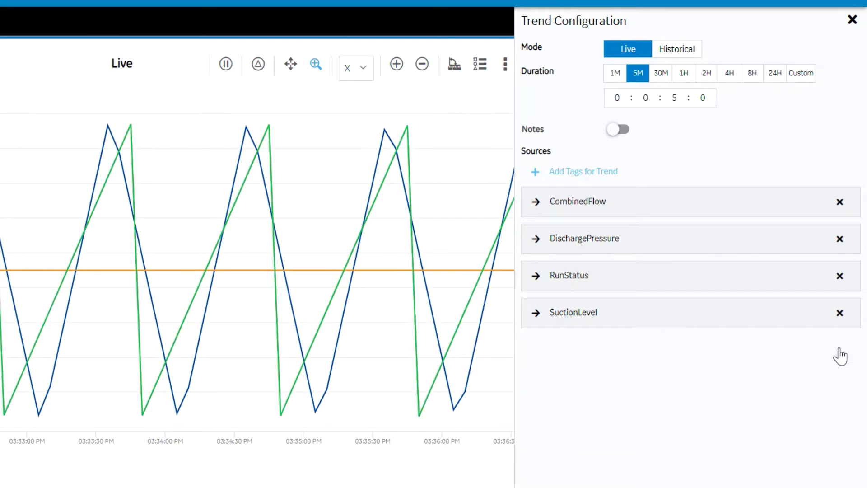
click(839, 240)
click(840, 276)
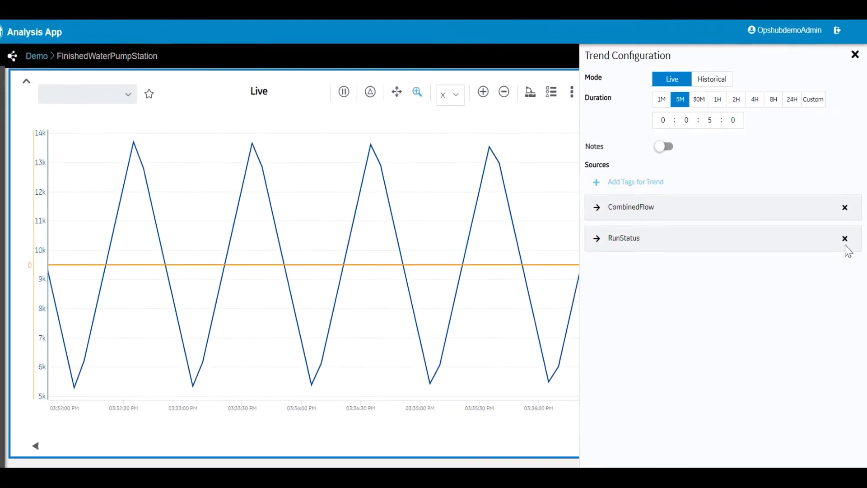
click(839, 238)
Step: Search Proficy Historian for 'sim' and add FIX.MC460C_SPINDLE_RAMP_SIM.F_CV to the trend
click(606, 183)
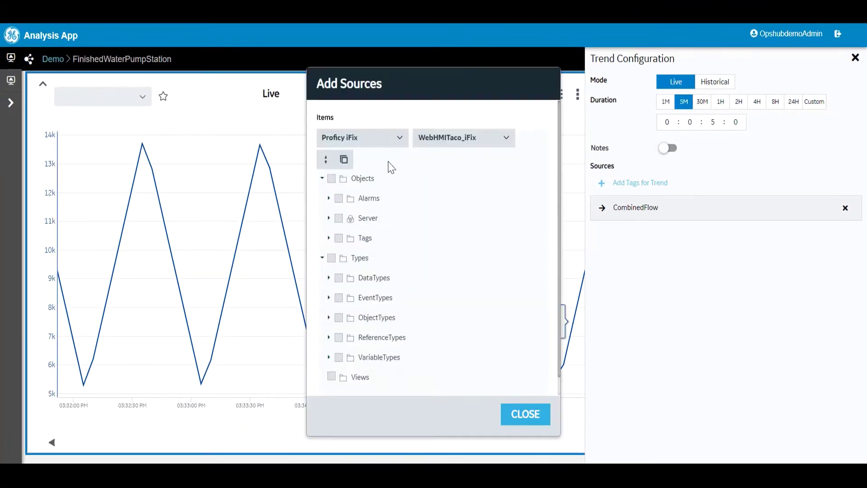
click(400, 137)
click(368, 174)
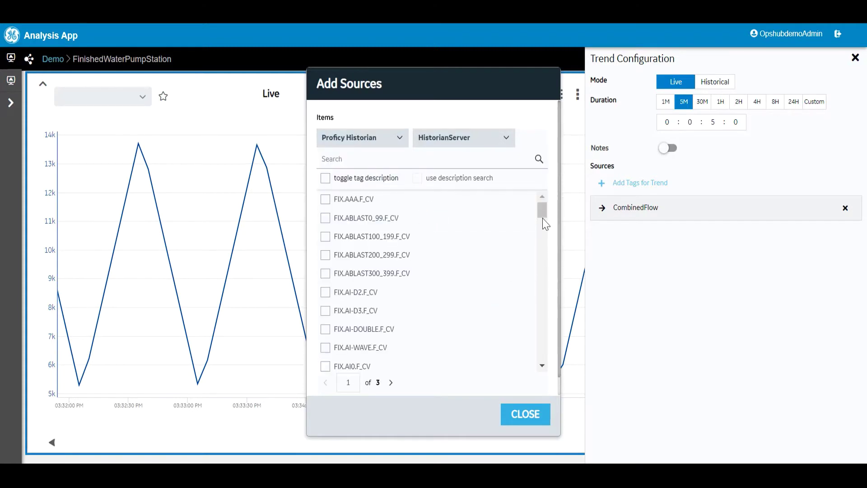
drag(543, 218, 548, 381)
click(349, 157)
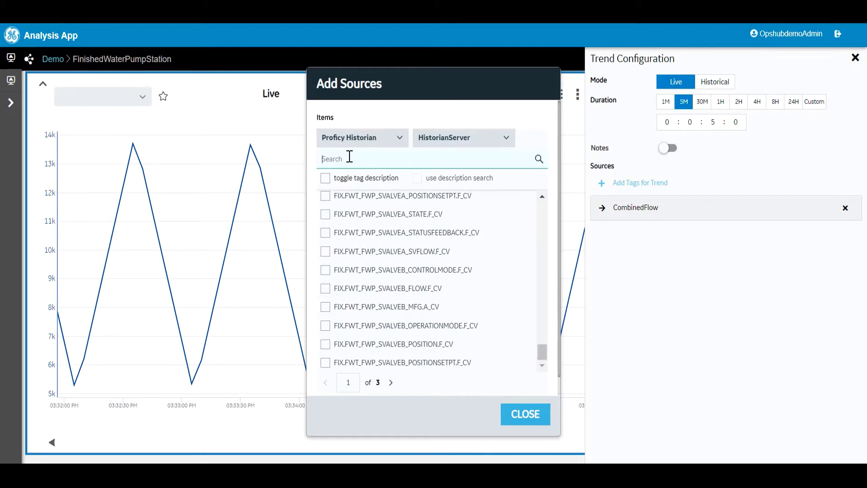
text(sim)
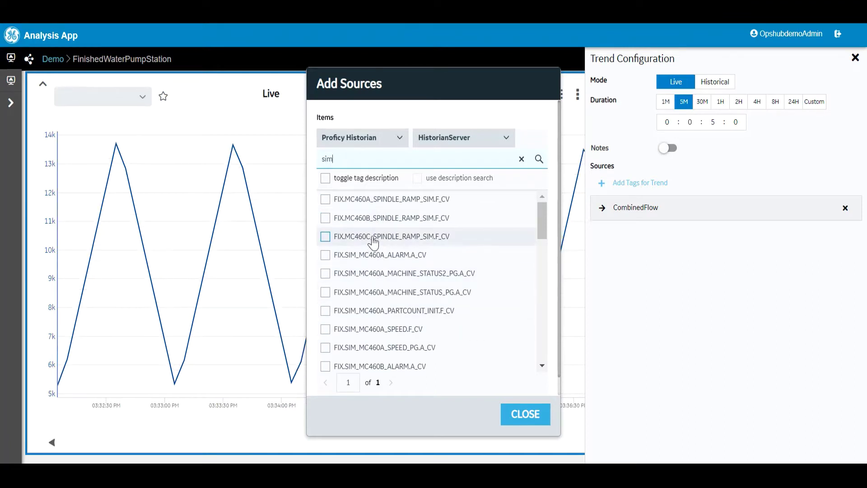
click(373, 241)
click(524, 417)
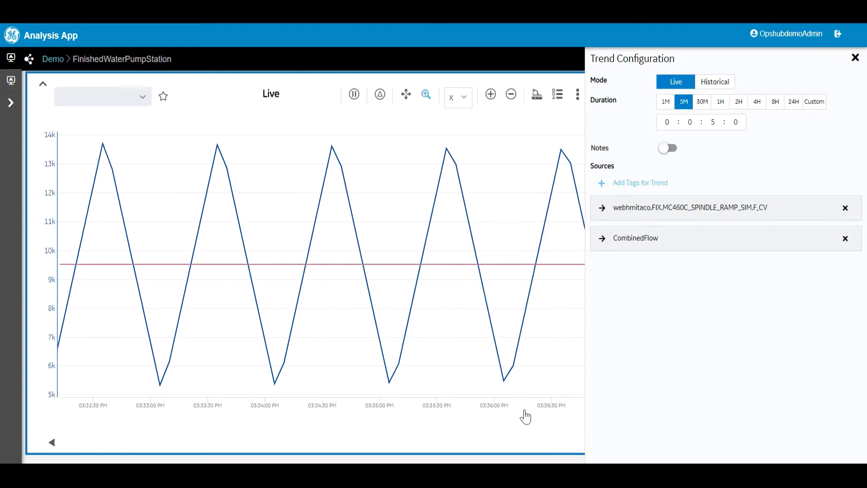
Step: Add the Proficy Cimplicity PARTPRODUCTION > MM_Temp1 > Value tag as a trend source
click(601, 185)
click(399, 138)
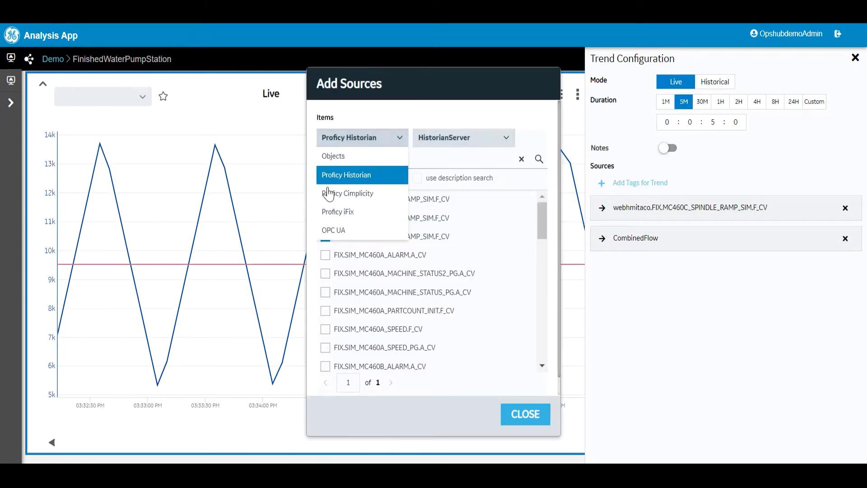
click(332, 196)
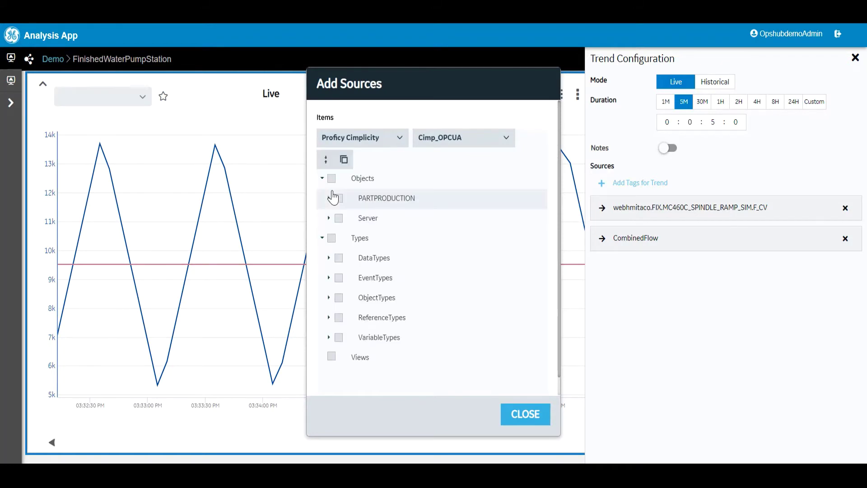
click(329, 199)
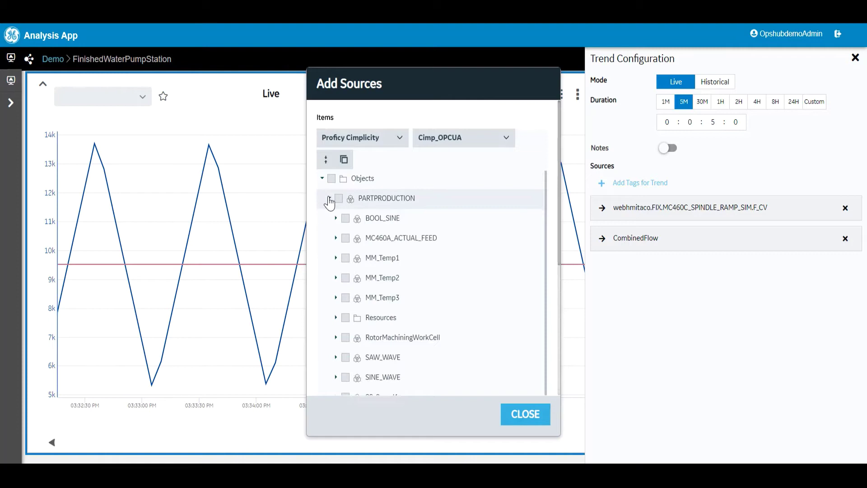
click(336, 259)
click(353, 297)
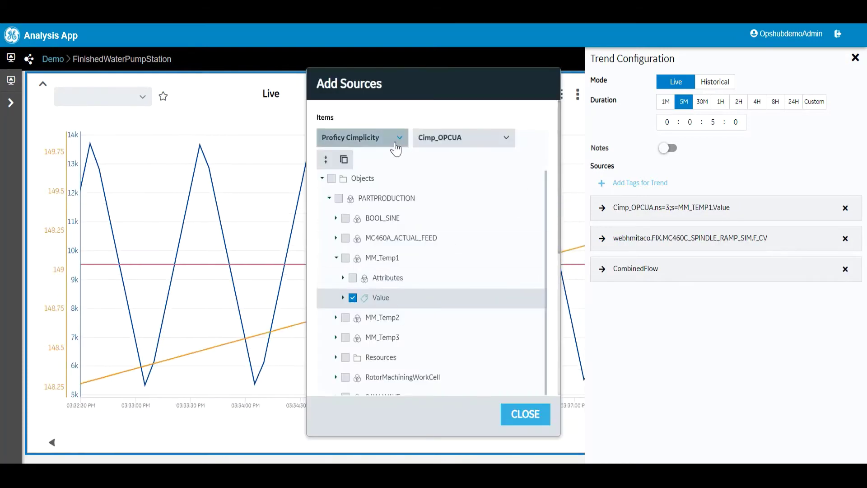
Step: Add the Proficy iFix Analog Input FWT_FWP_DPUMP_1B_FLOW value as a trend source
click(362, 137)
click(343, 220)
click(335, 257)
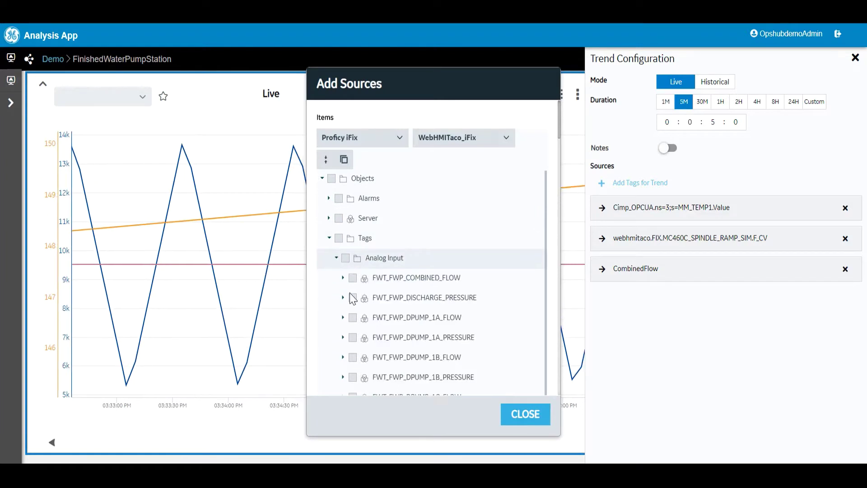
click(343, 356)
click(360, 376)
click(525, 415)
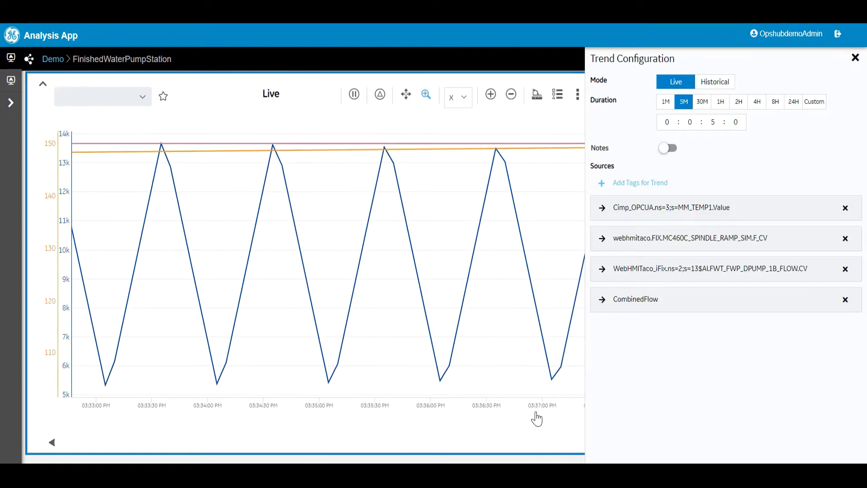
Step: Give the CombinedFlow pen colour R167 G2 B76, a thicker line weight and dotted style
click(605, 305)
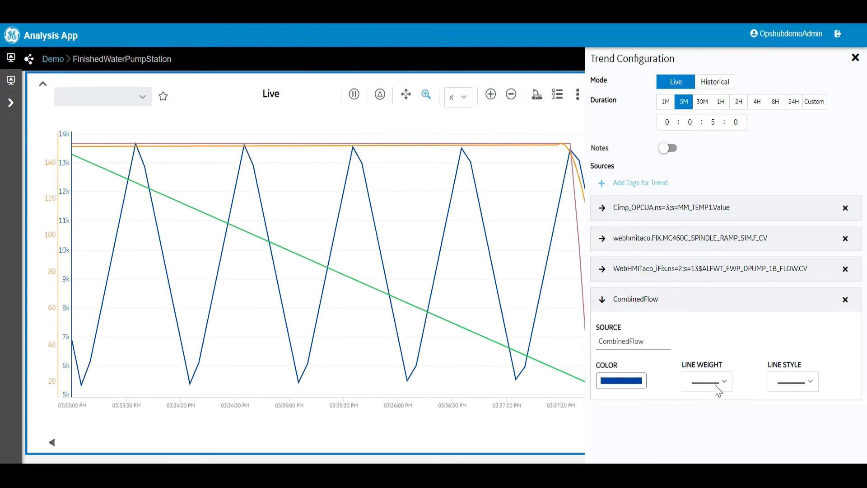
click(632, 385)
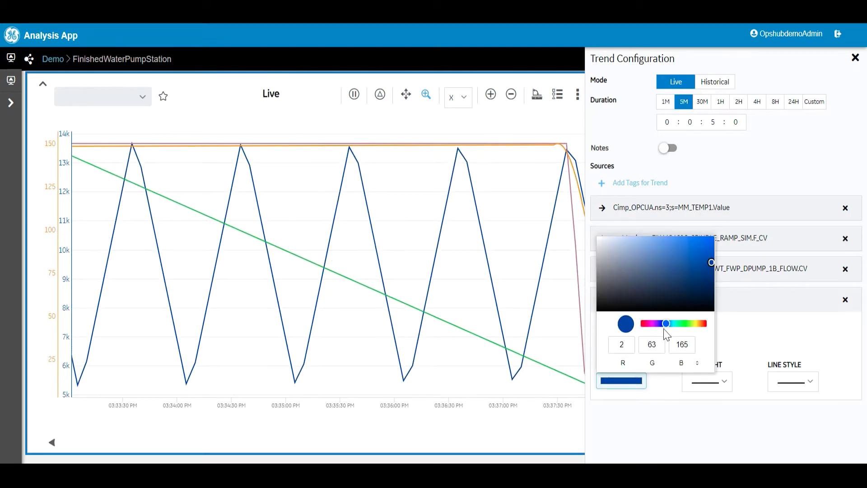
click(647, 324)
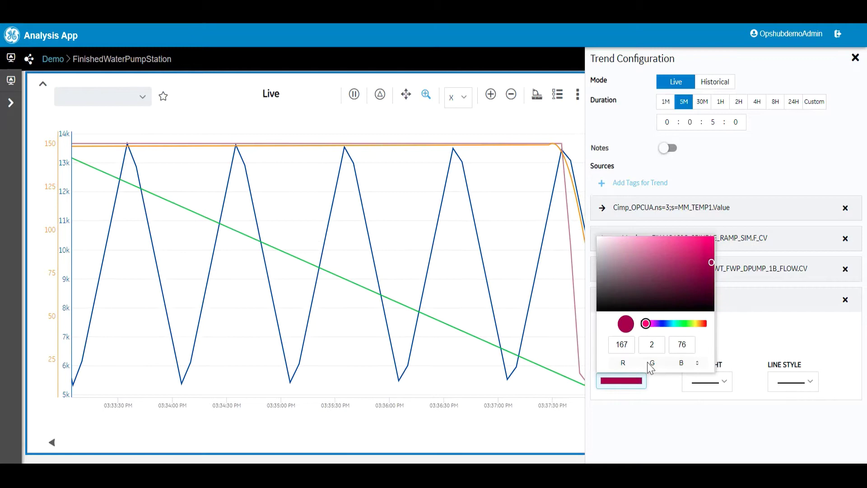
click(733, 387)
click(732, 385)
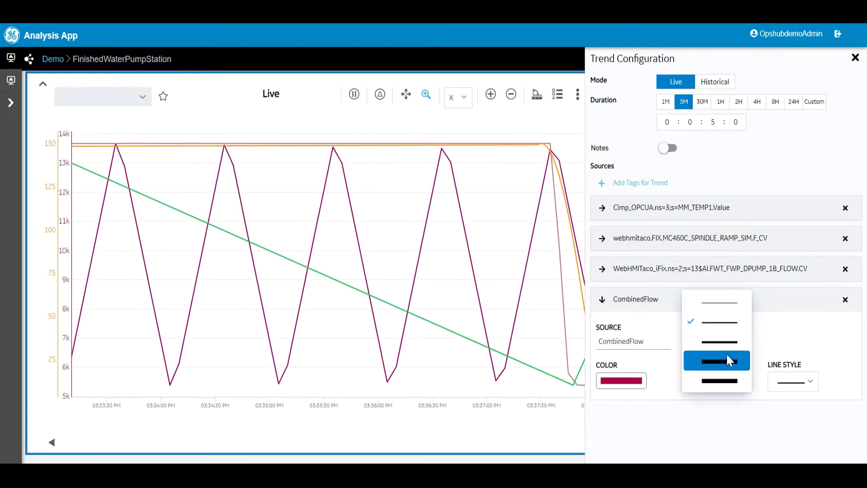
click(717, 339)
click(794, 382)
click(798, 350)
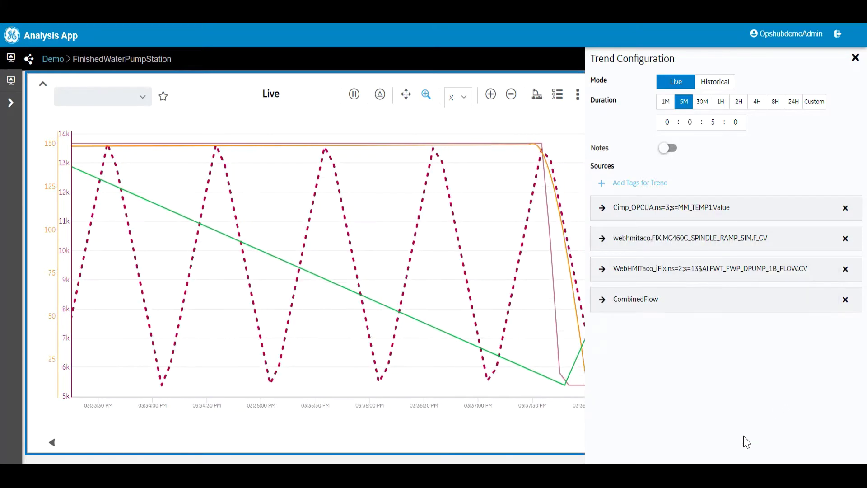
Step: Show 30 minutes of historical data with Lab sampling mode, By Count increment of 5000
click(722, 87)
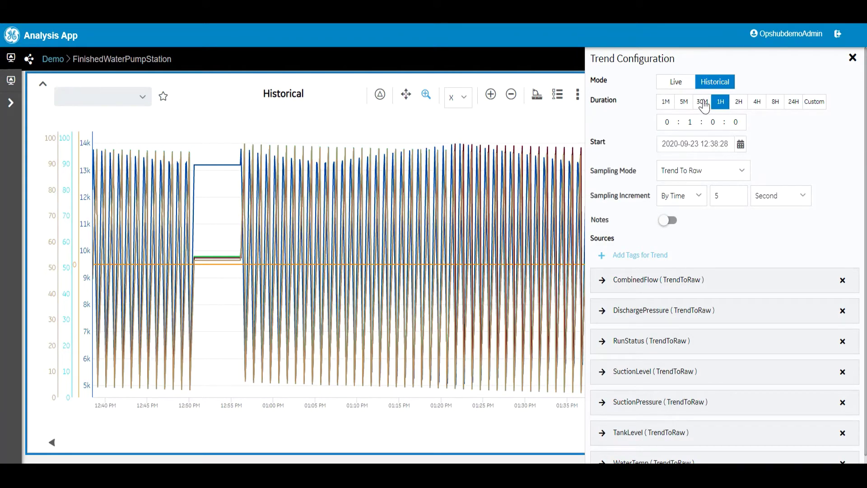
click(703, 102)
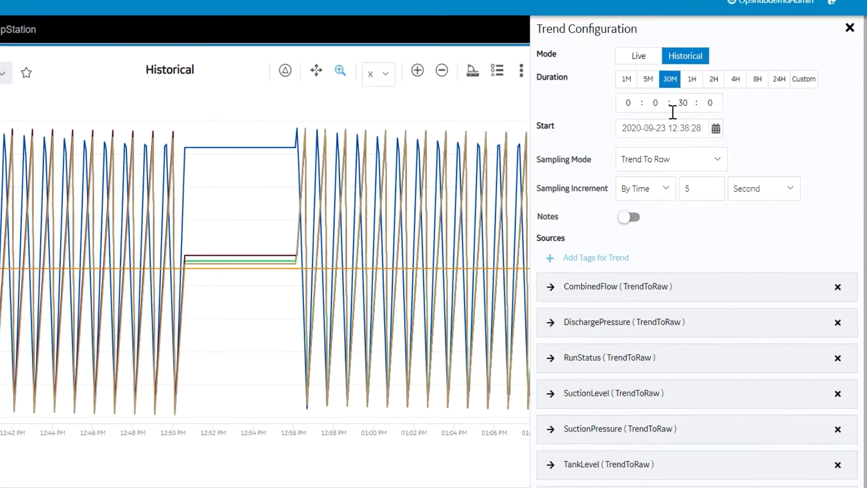
click(717, 159)
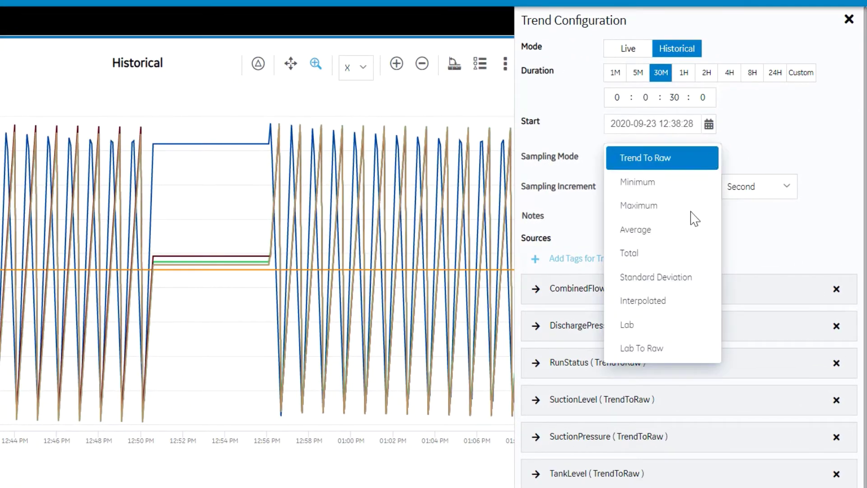
click(646, 332)
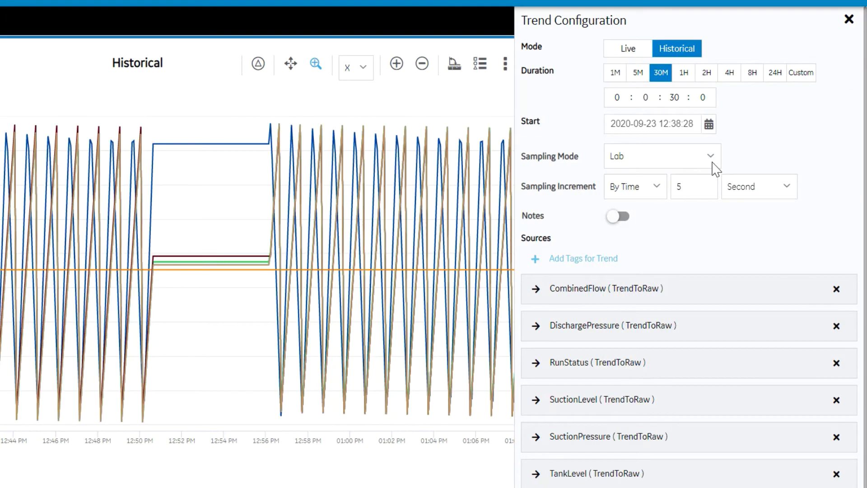
click(657, 187)
click(644, 213)
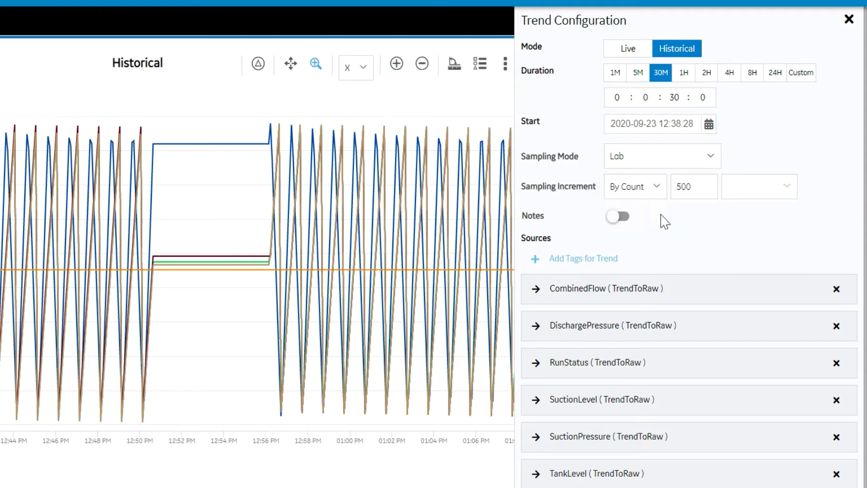
click(701, 189)
text(000)
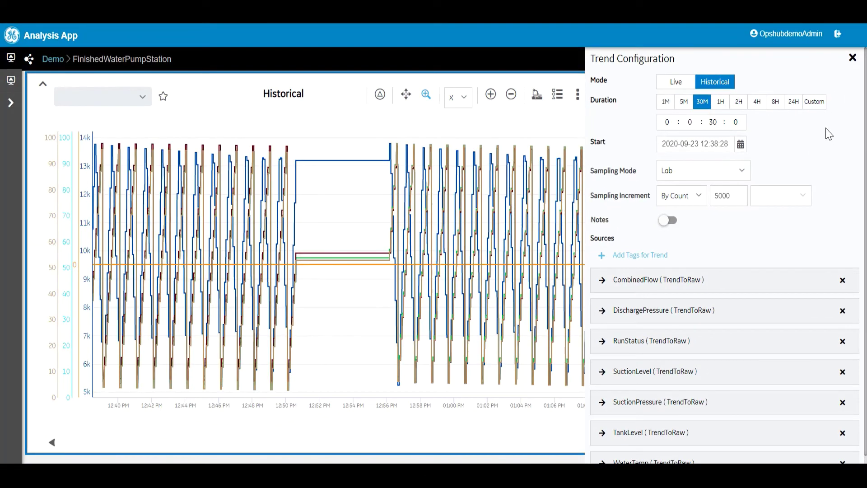
Step: Enable trend notes and edit the TankLevel note to read 'level set back to normal'
click(677, 222)
click(852, 58)
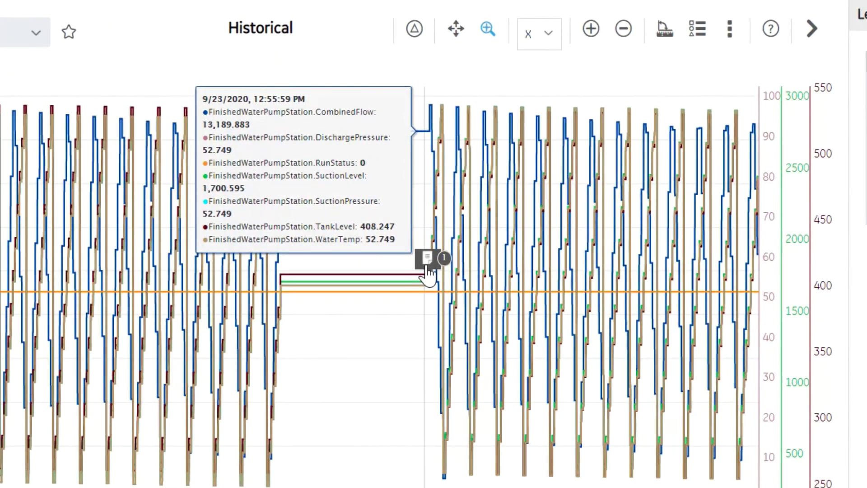
click(388, 242)
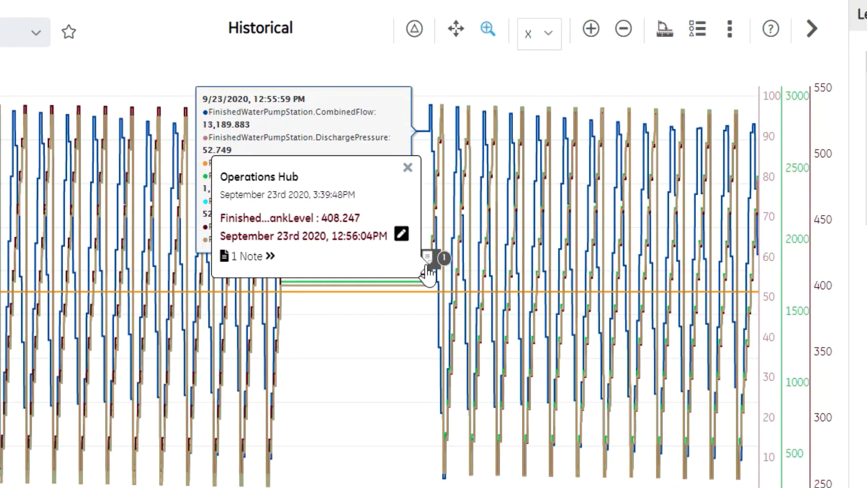
click(401, 240)
click(290, 217)
text(level set back to normal)
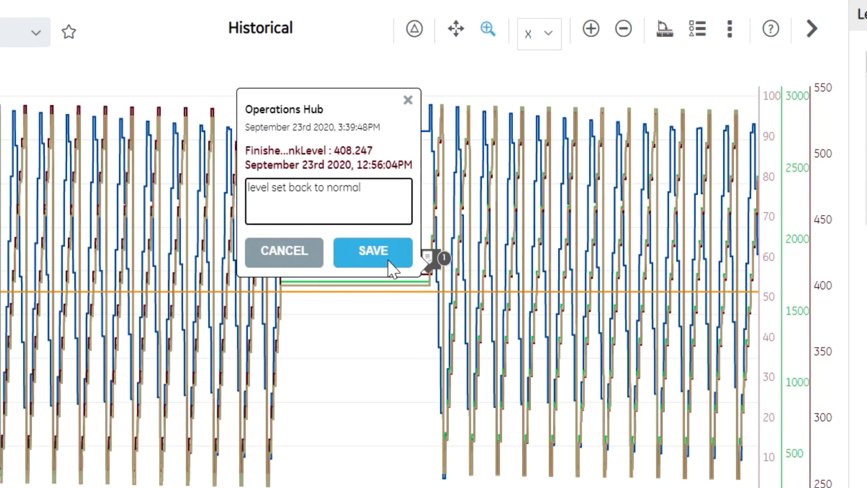
click(387, 260)
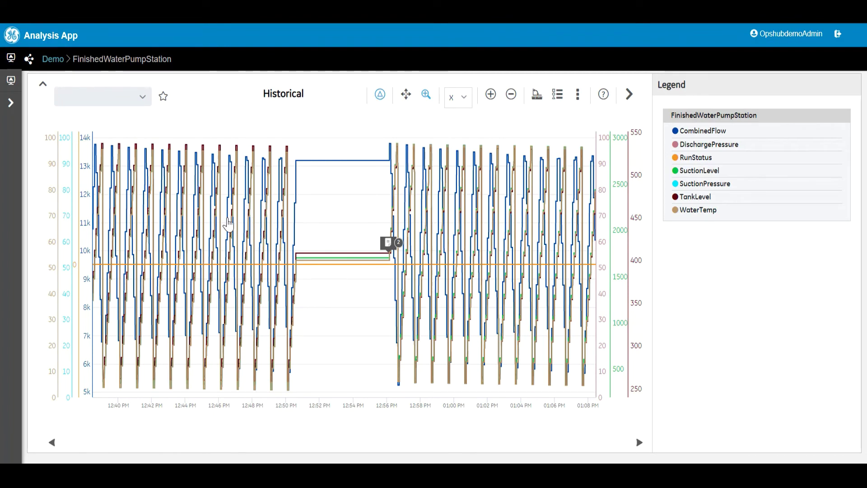
Step: Pin Delta cursors at 12:51:08 and 12:57:44, then turn Delta off and reset the chart
mouse_move(228, 224)
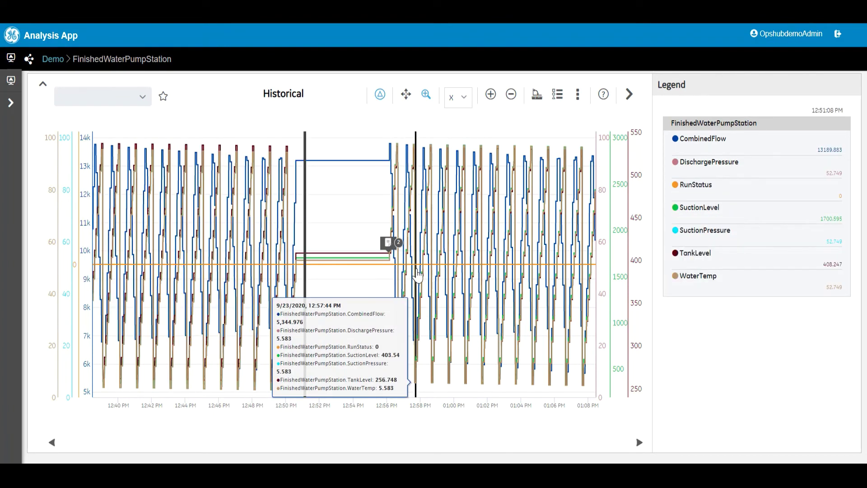
click(416, 275)
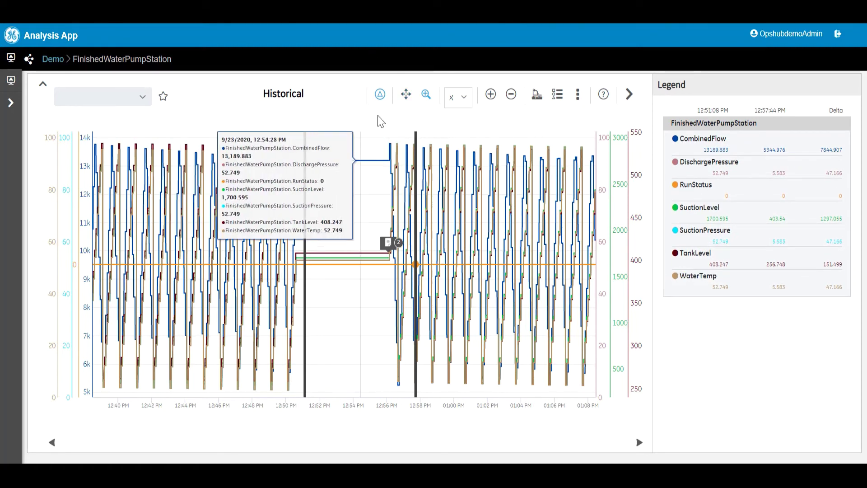
click(380, 94)
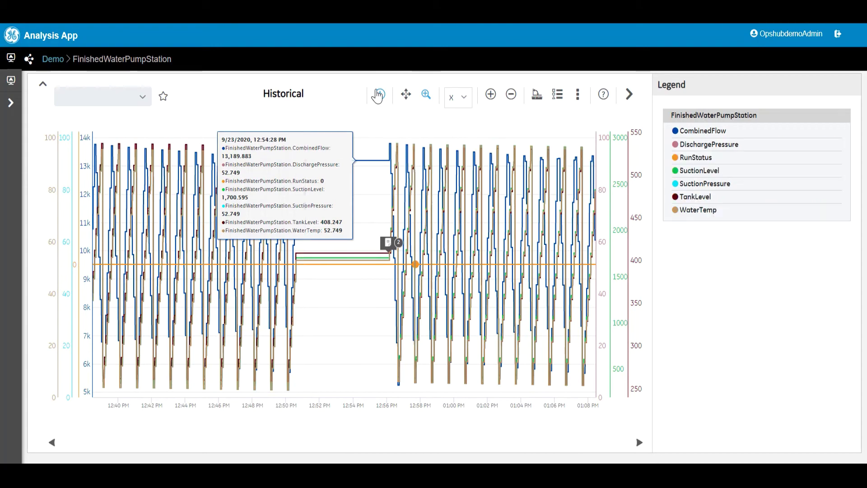
click(578, 93)
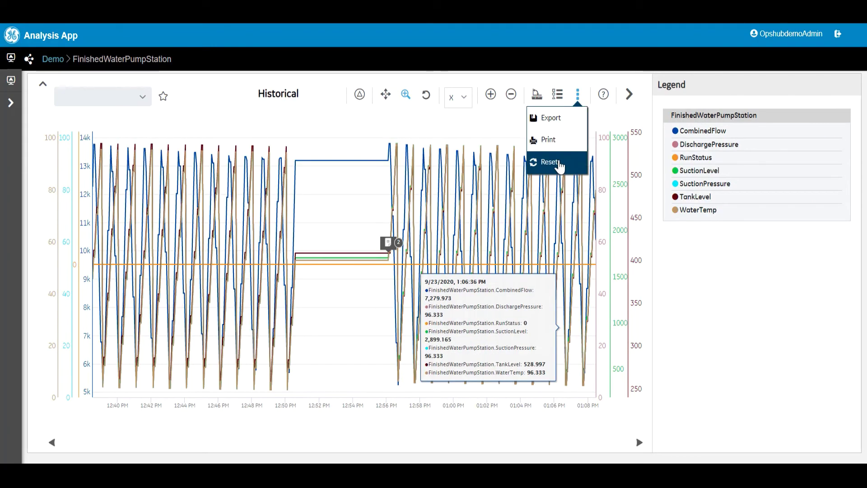
click(559, 163)
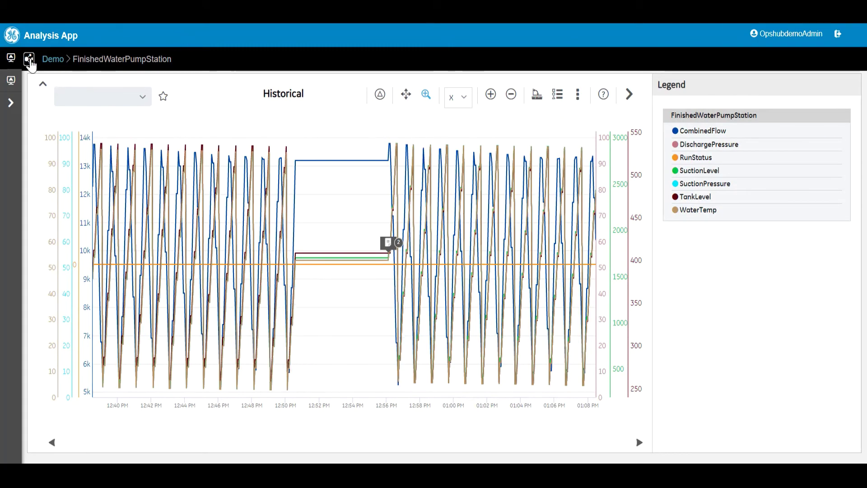
Step: Change the trend context to FinishedWaterPumpStation > DisplacementPump1A
click(30, 61)
click(211, 112)
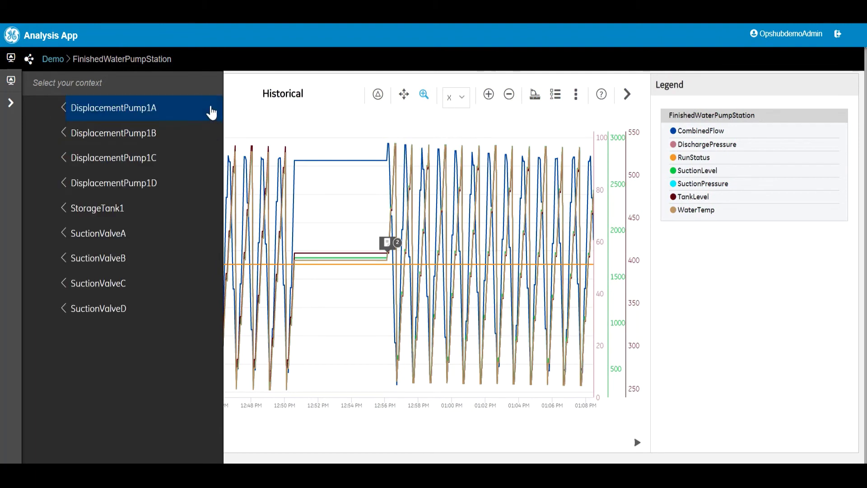
click(140, 109)
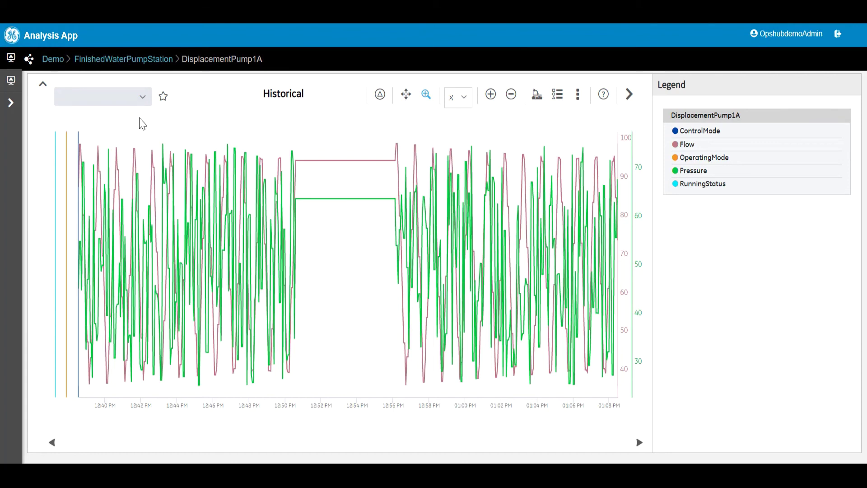
Step: Select the Pump_Flow_Comparision favorite from the saved favorites list
click(143, 101)
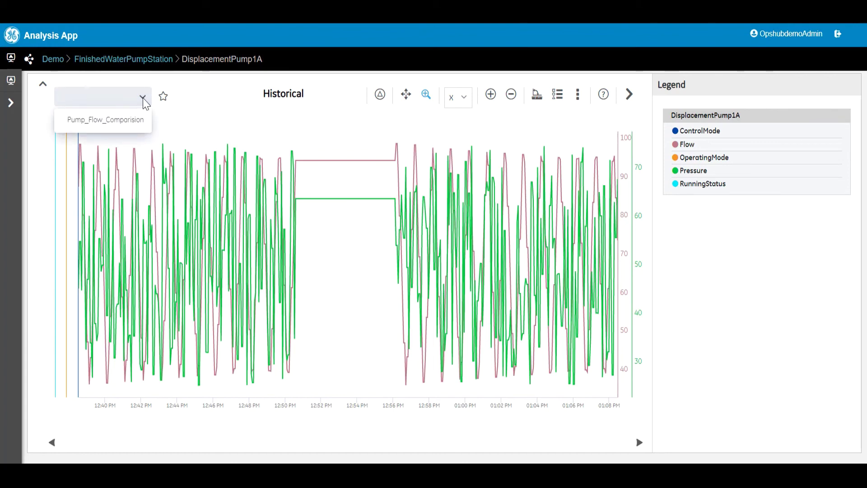
click(129, 123)
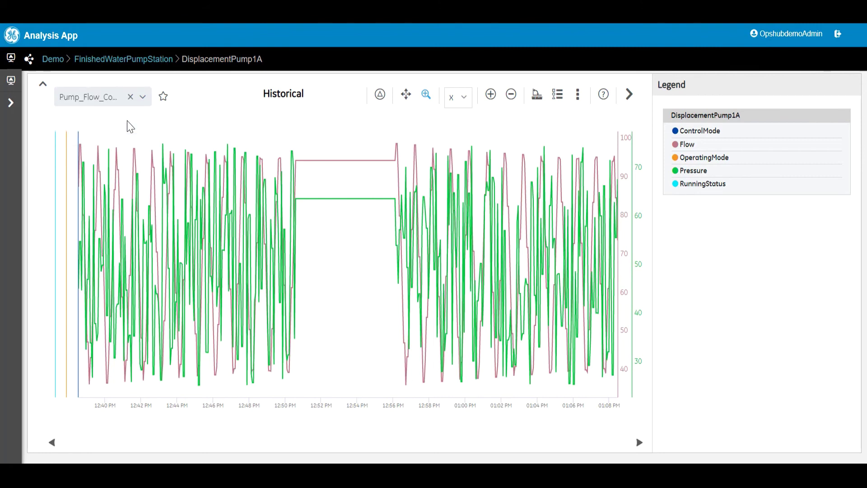